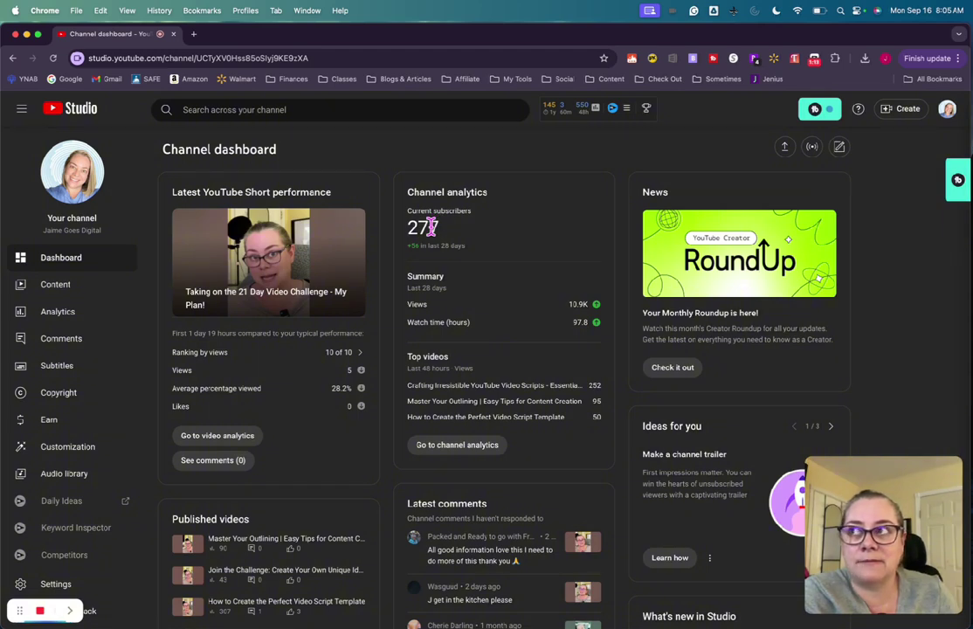
- Open the channel analytics overview and set the reporting period to the last 7 days
{"action": "left_click", "coordinate": [57, 290]}
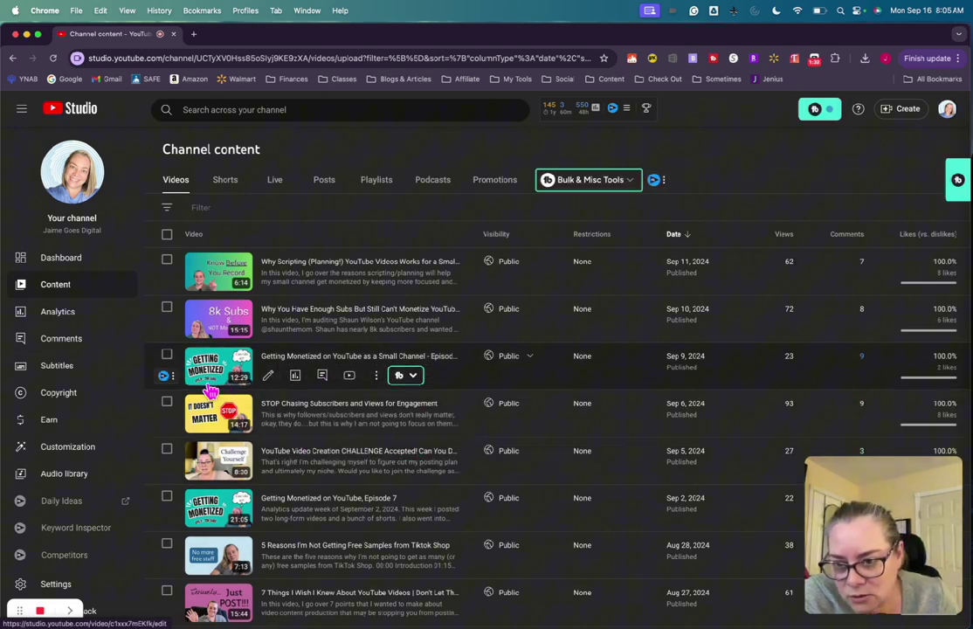
{"action": "left_click", "coordinate": [58, 269]}
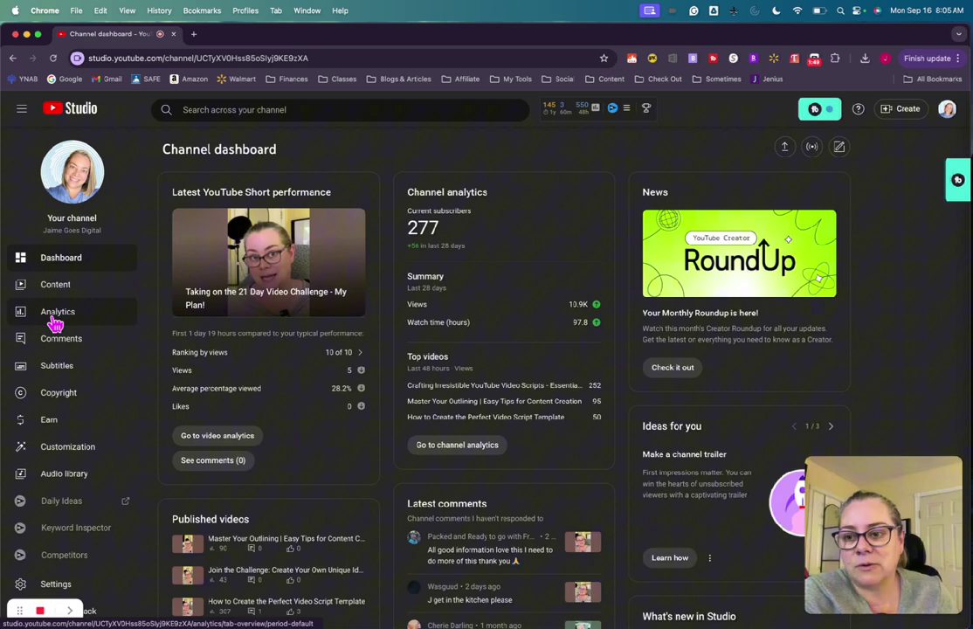
{"action": "left_click", "coordinate": [55, 321]}
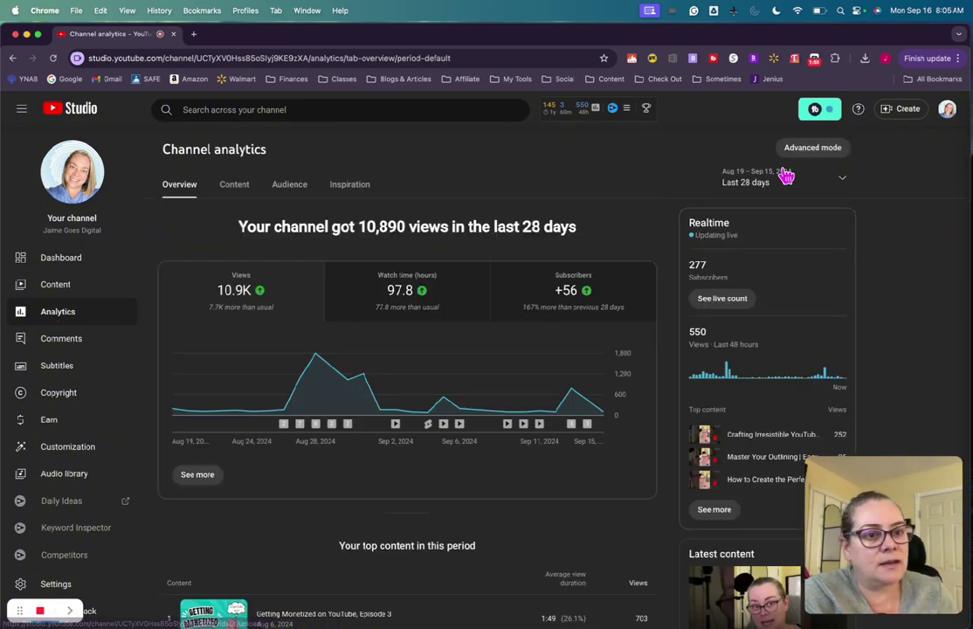
{"action": "left_click", "coordinate": [844, 181]}
{"action": "left_click", "coordinate": [781, 176]}
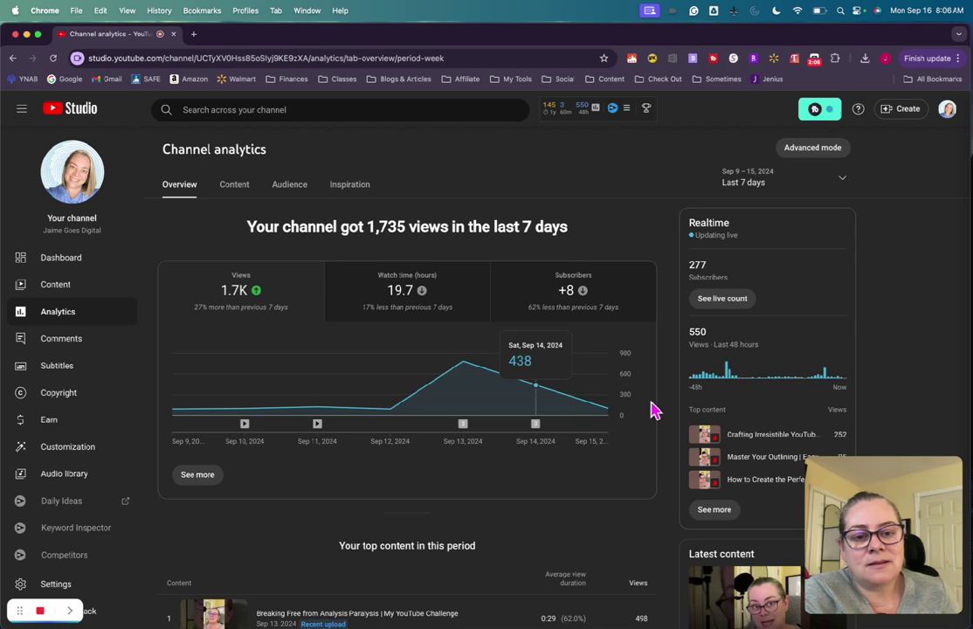
- Look over the week's top content and break down the channel's subscribers by subscription source in the advanced report
{"action": "scroll", "coordinate": [661, 421], "scroll_direction": "down", "scroll_amount": 5}
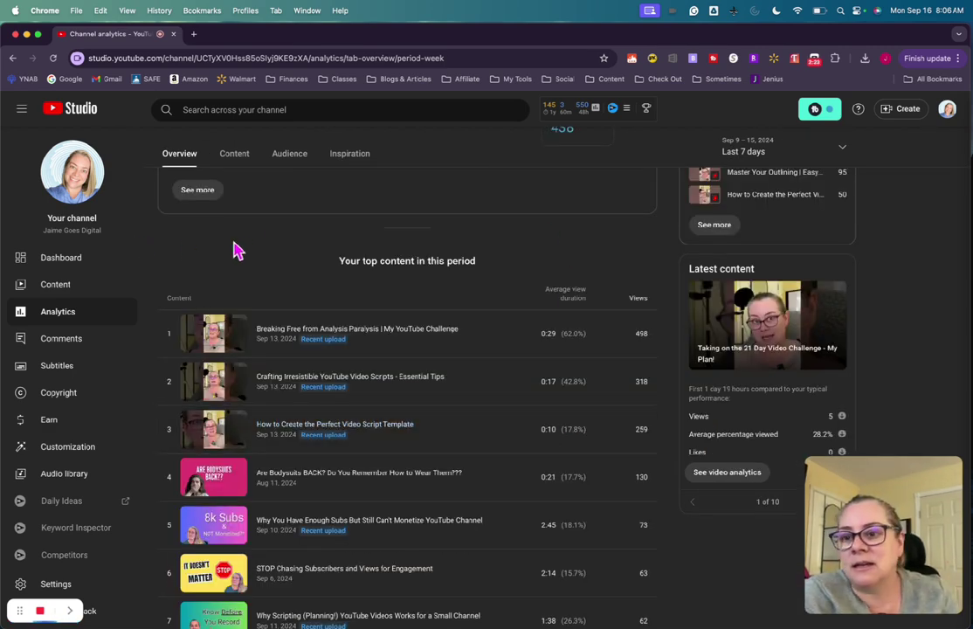
{"action": "scroll", "coordinate": [609, 186], "scroll_direction": "up", "scroll_amount": 5}
{"action": "left_click", "coordinate": [830, 150]}
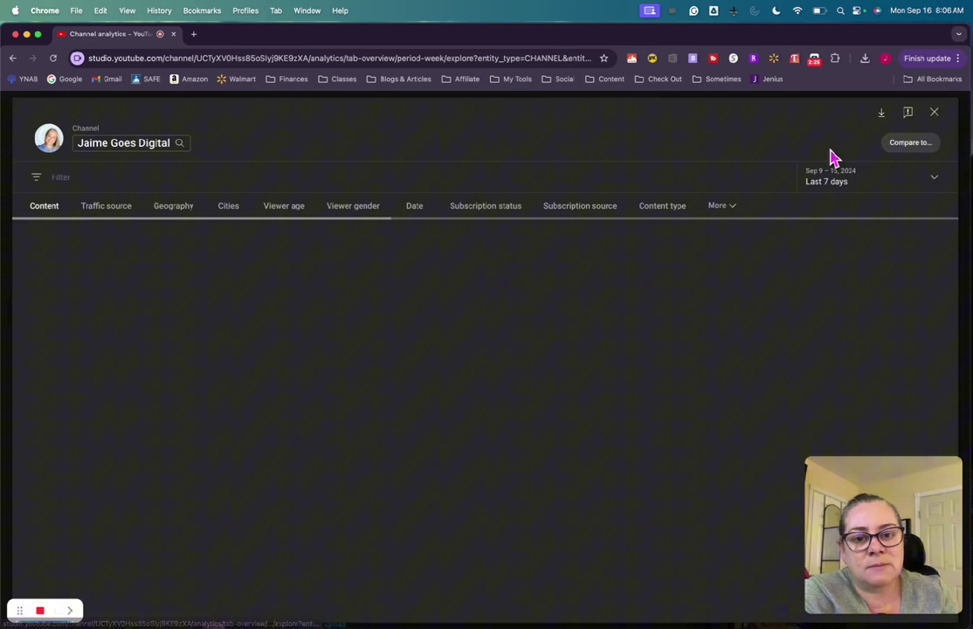
{"action": "left_click", "coordinate": [566, 209]}
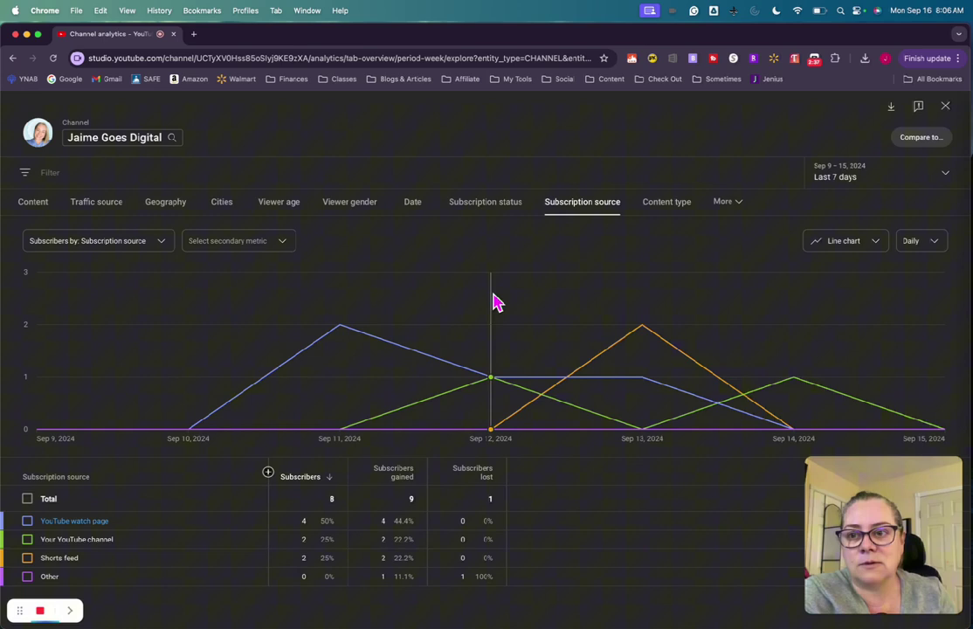
- Break the advanced report down by content and examine which videos gained subscribers during the week
{"action": "left_click", "coordinate": [35, 210]}
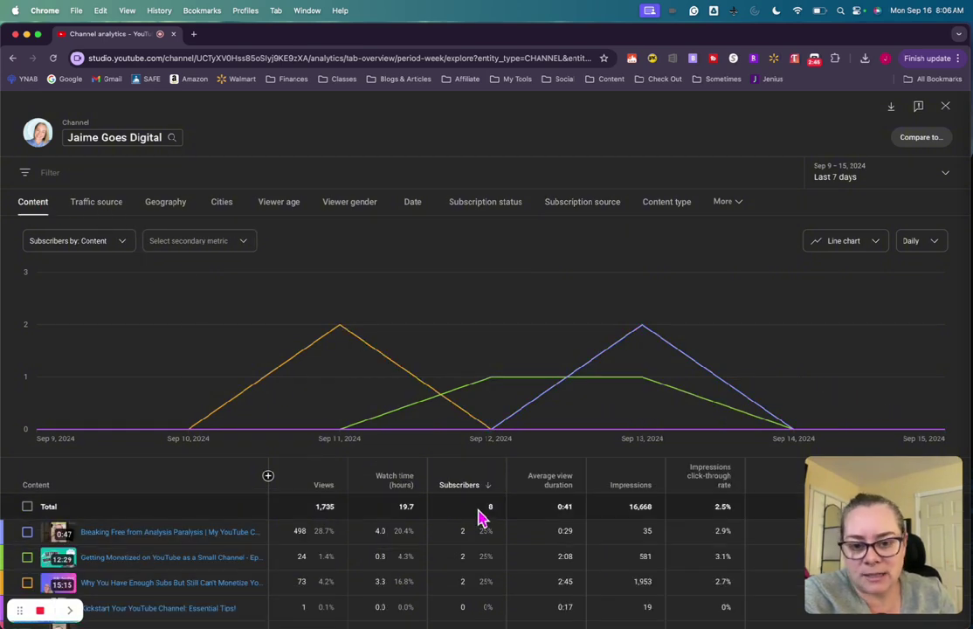
{"action": "mouse_move", "coordinate": [475, 496]}
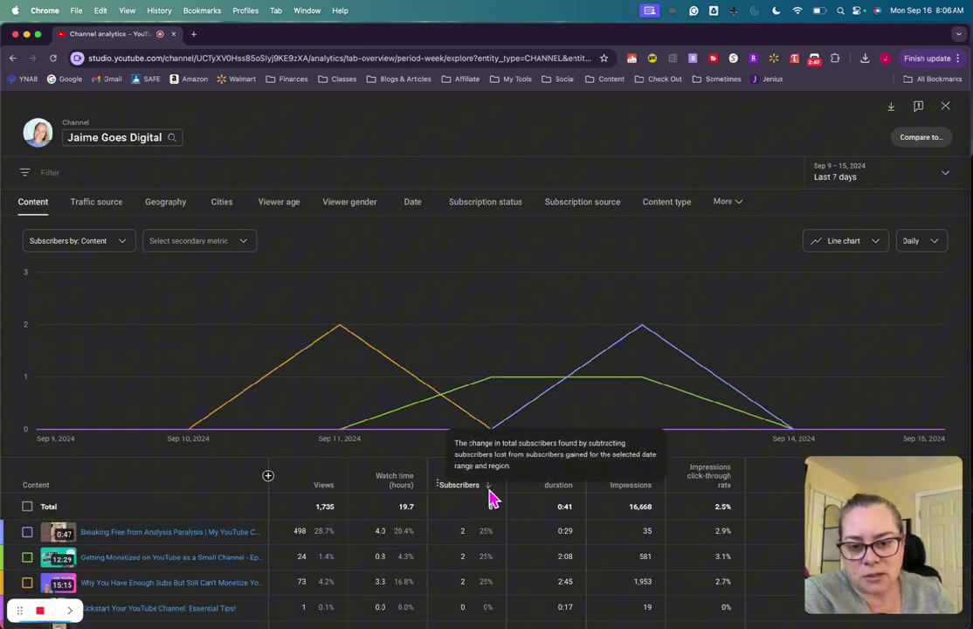
{"action": "scroll", "coordinate": [275, 537], "scroll_direction": "down", "scroll_amount": 3}
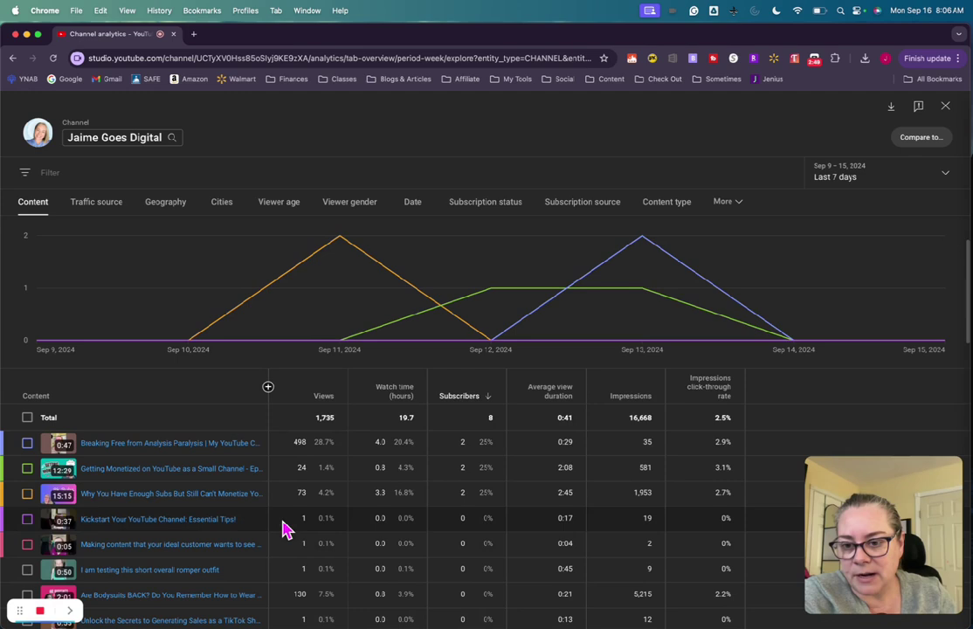
{"action": "mouse_move", "coordinate": [228, 427]}
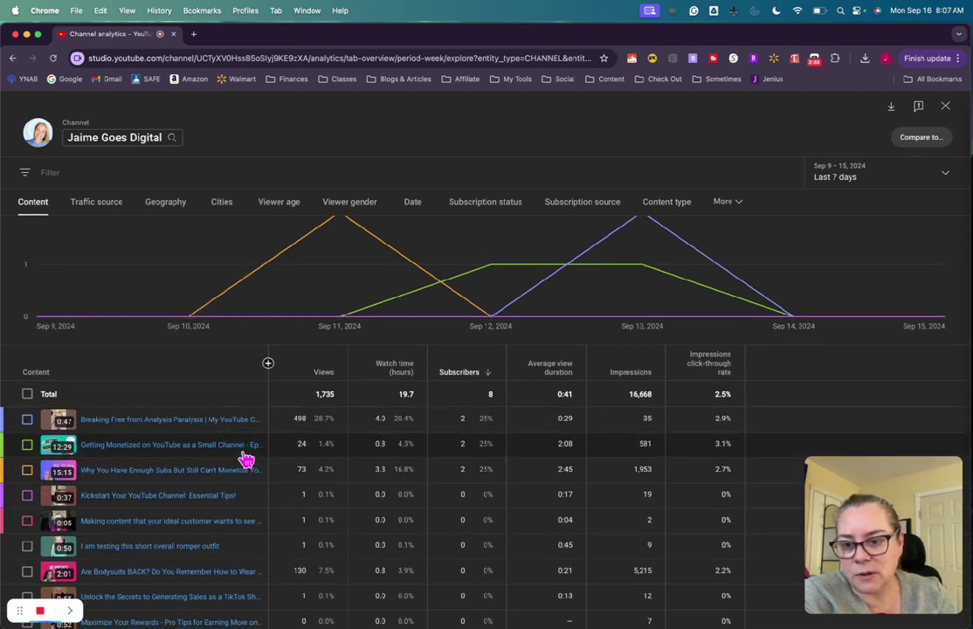
{"action": "mouse_move", "coordinate": [247, 455]}
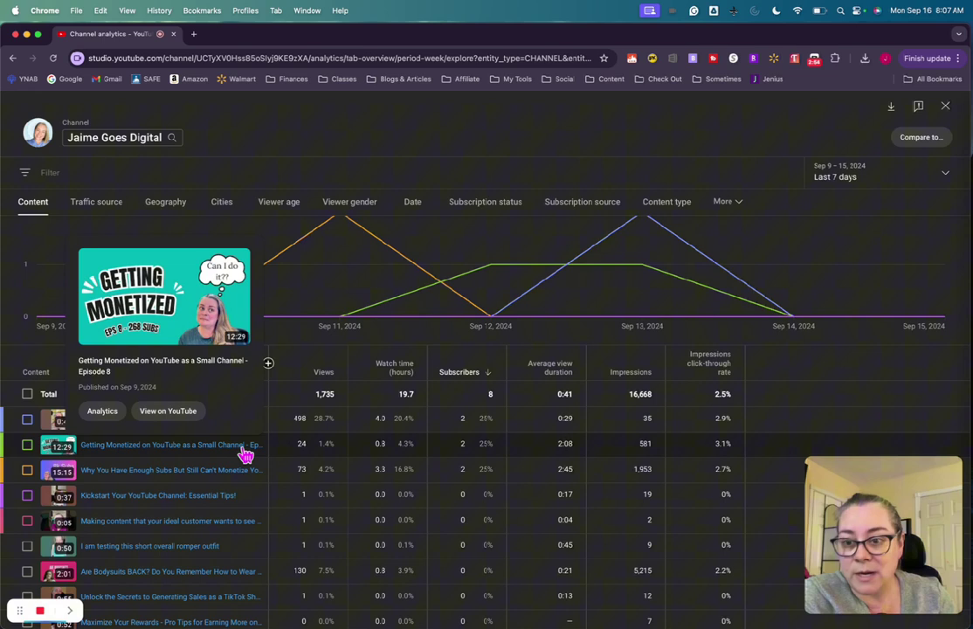
{"action": "mouse_move", "coordinate": [226, 481]}
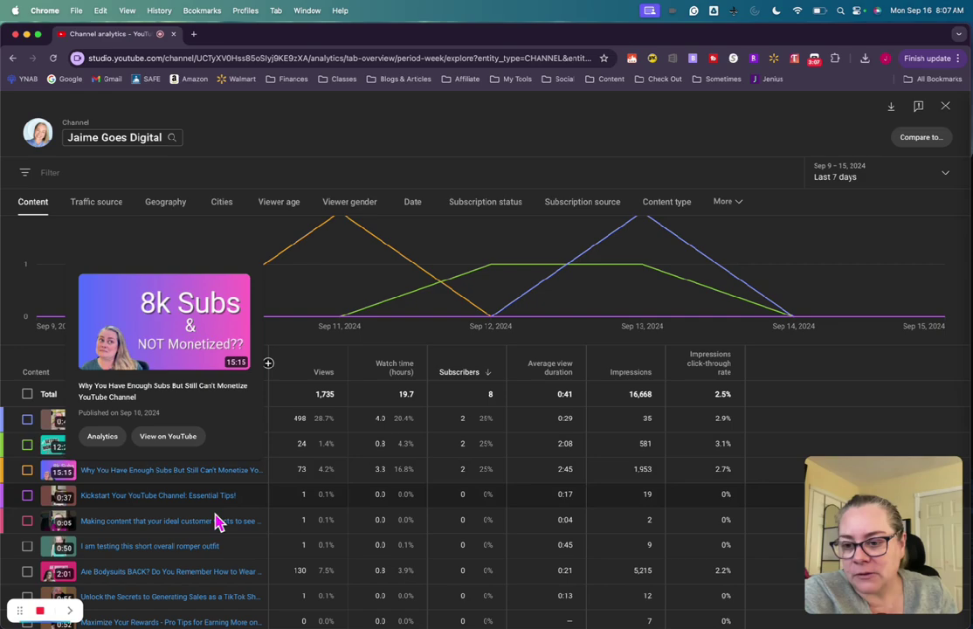
{"action": "scroll", "coordinate": [218, 540], "scroll_direction": "down", "scroll_amount": 3}
{"action": "scroll", "coordinate": [218, 541], "scroll_direction": "down", "scroll_amount": 15}
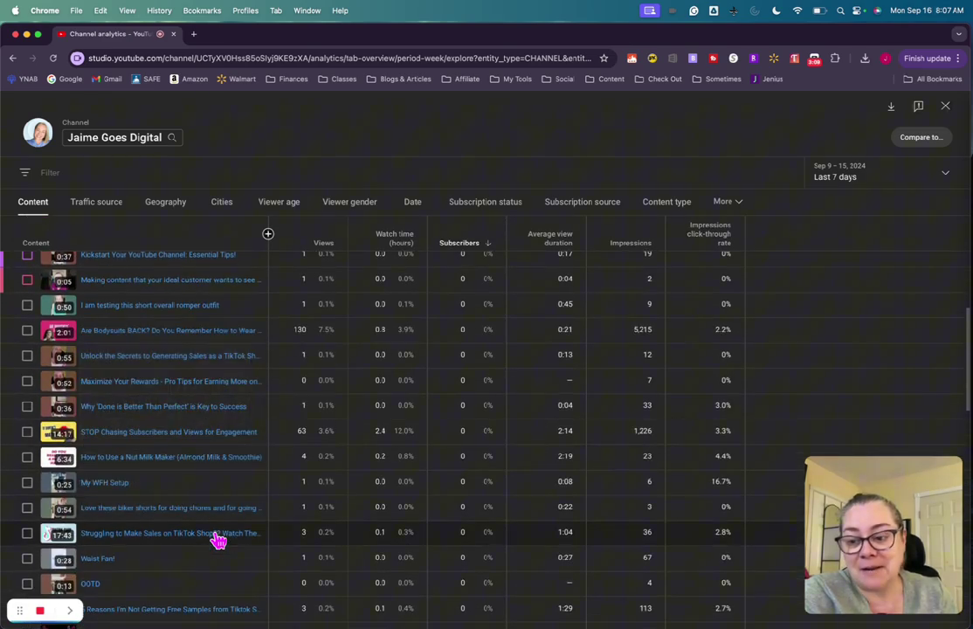
{"action": "scroll", "coordinate": [218, 541], "scroll_direction": "up", "scroll_amount": 15}
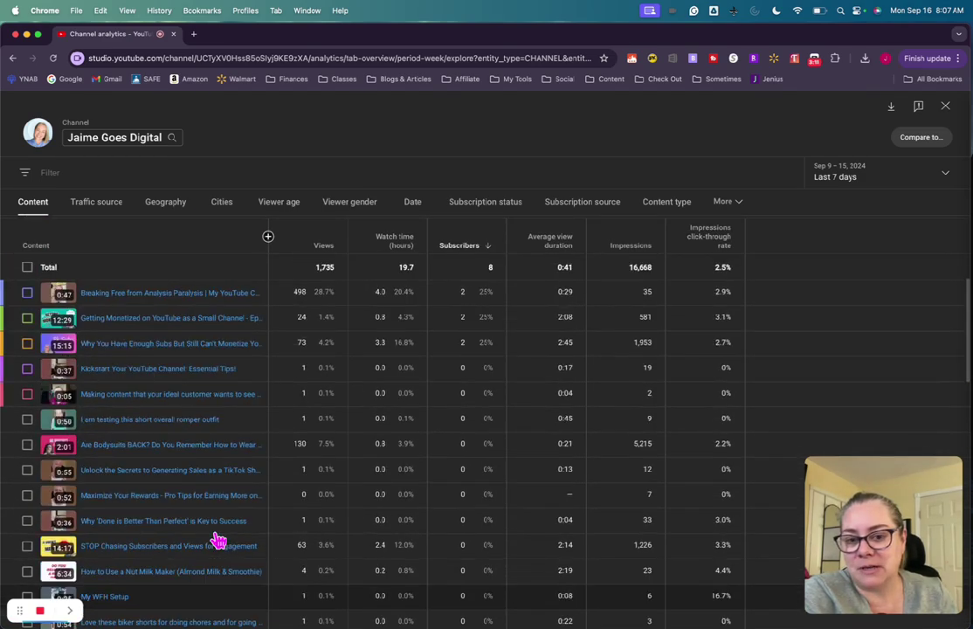
{"action": "scroll", "coordinate": [221, 537], "scroll_direction": "down", "scroll_amount": 3}
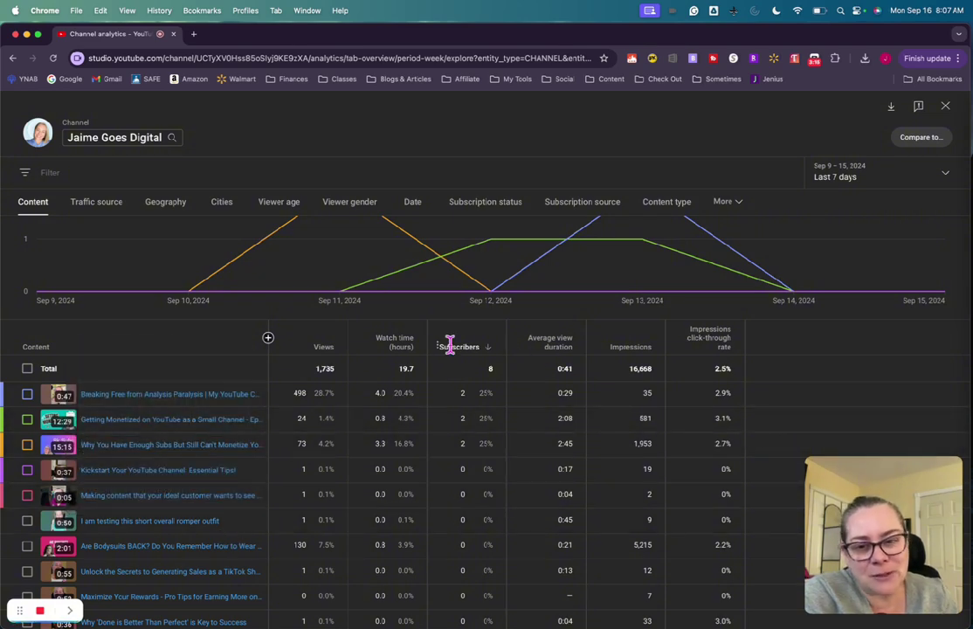
- Rank the week's content by views, examine the most viewed videos, and close the advanced report
{"action": "left_click", "coordinate": [324, 354]}
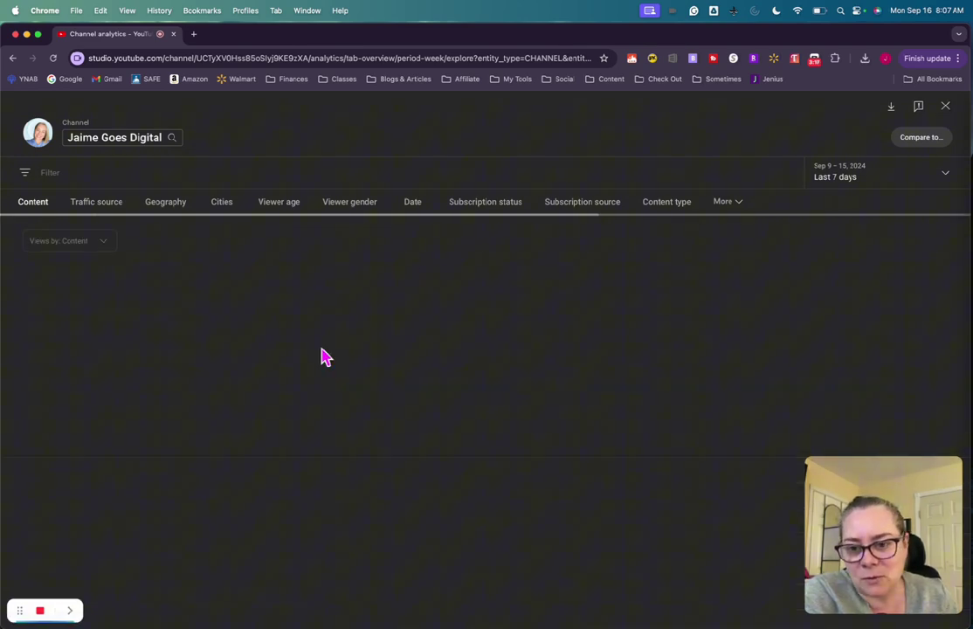
{"action": "scroll", "coordinate": [344, 370], "scroll_direction": "down", "scroll_amount": 3}
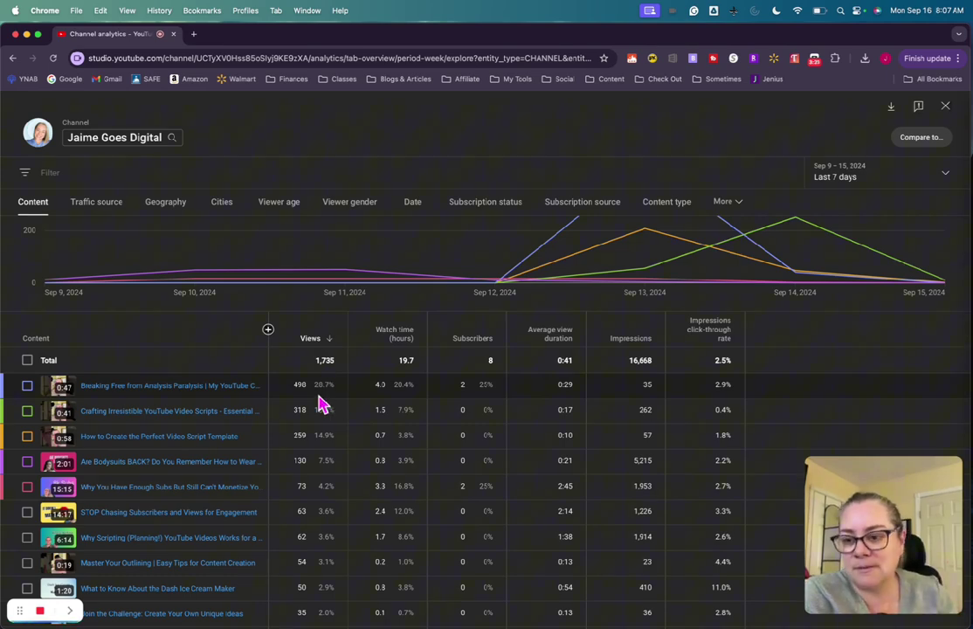
{"action": "scroll", "coordinate": [316, 406], "scroll_direction": "down", "scroll_amount": 5}
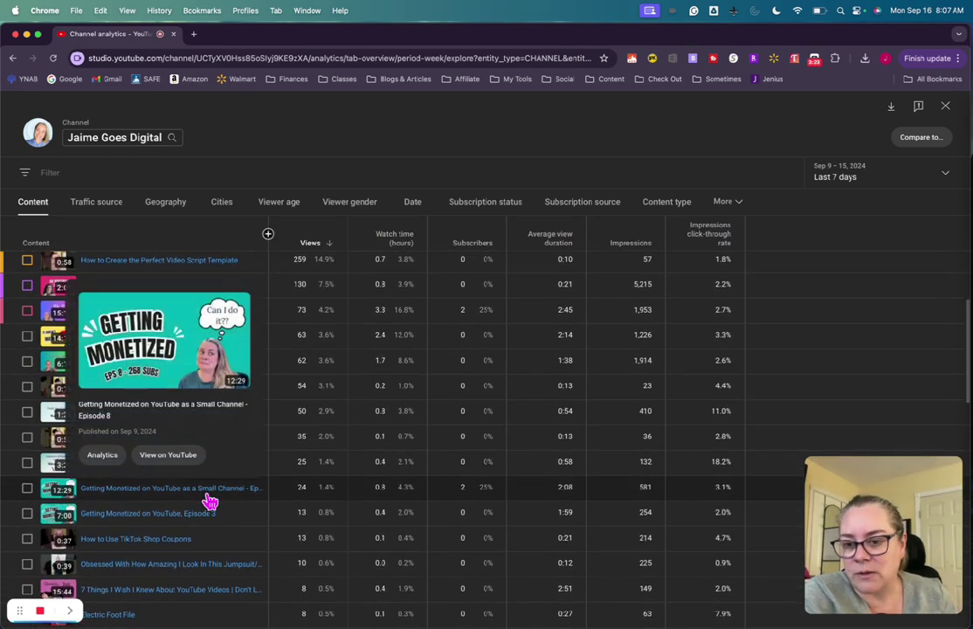
{"action": "mouse_move", "coordinate": [208, 521]}
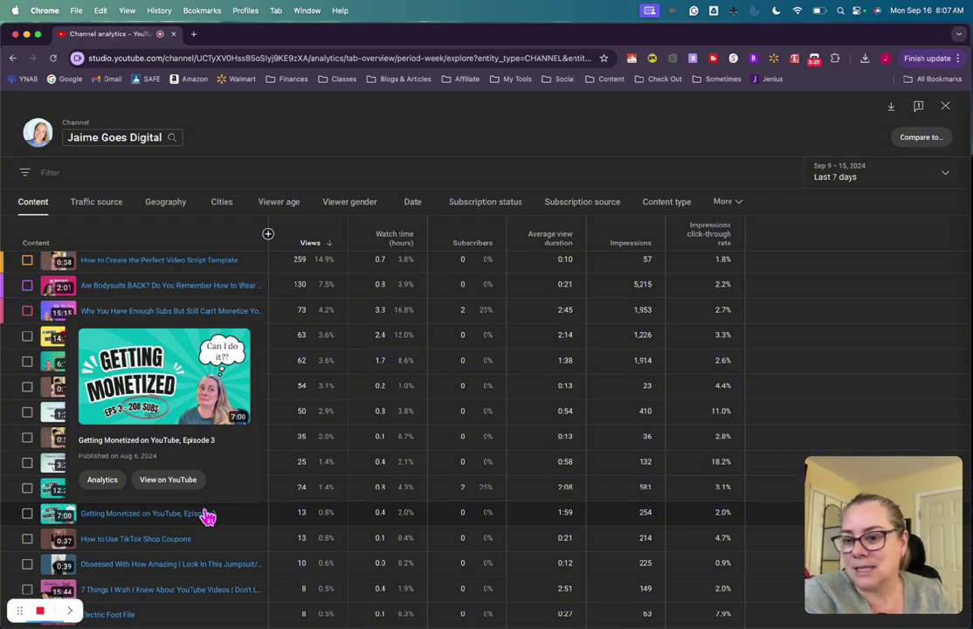
{"action": "scroll", "coordinate": [400, 386], "scroll_direction": "up", "scroll_amount": 5}
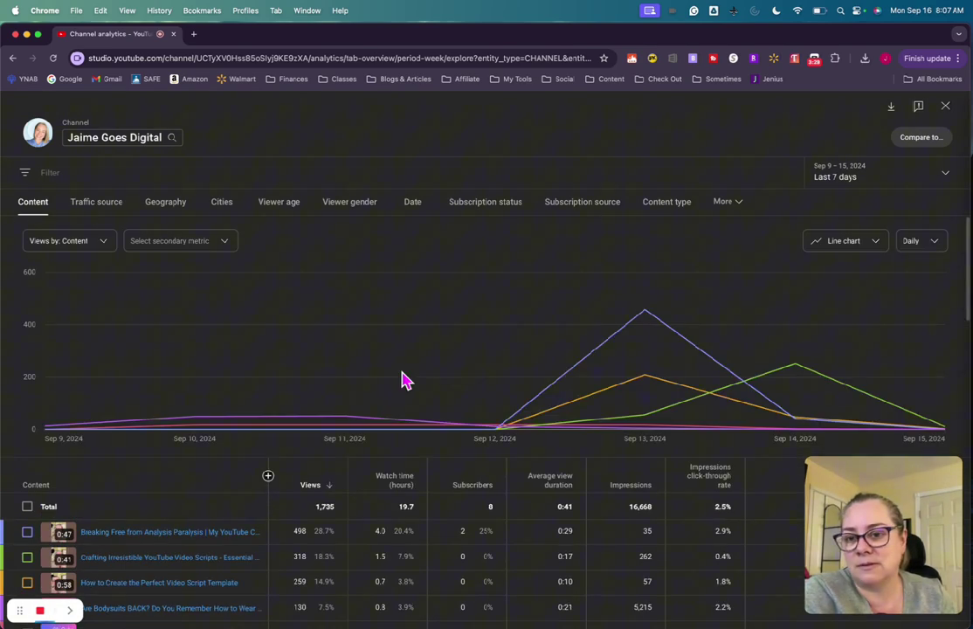
{"action": "left_click", "coordinate": [946, 106]}
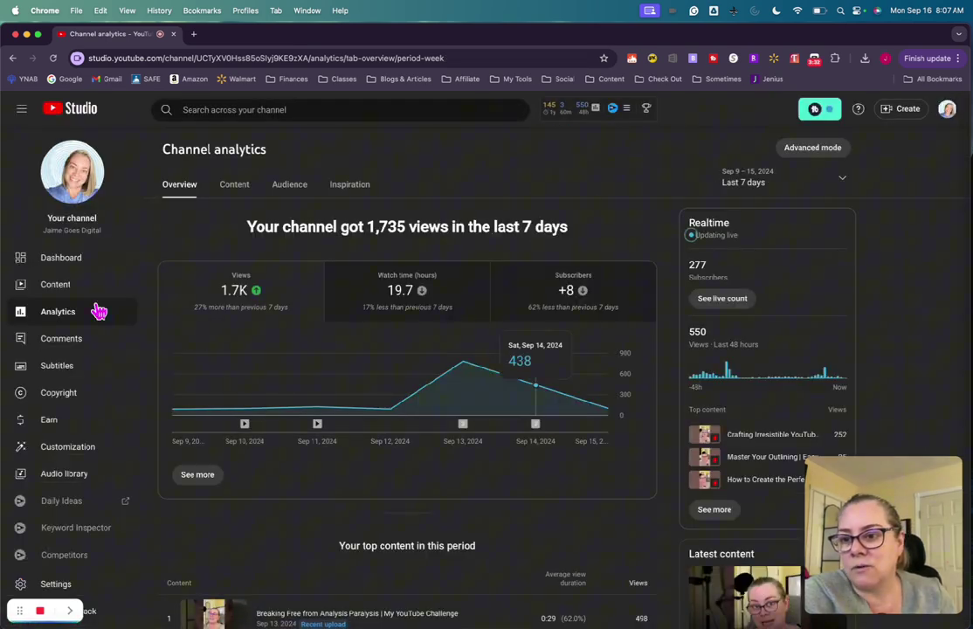
- Compare the views, comments and likes of the recent long-form videos and Shorts in the channel content lists
{"action": "left_click", "coordinate": [66, 288]}
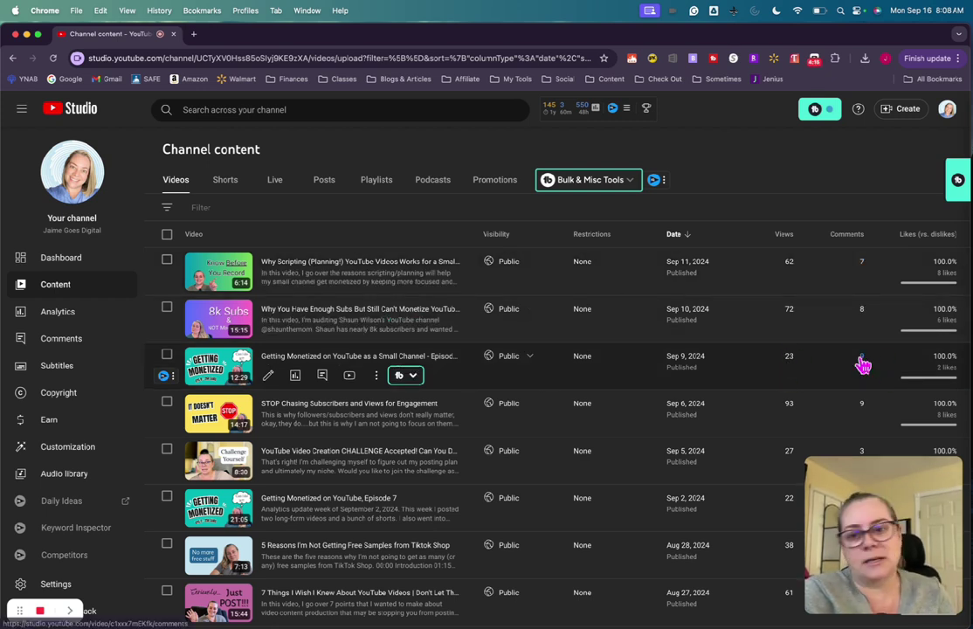
{"action": "left_click", "coordinate": [231, 183]}
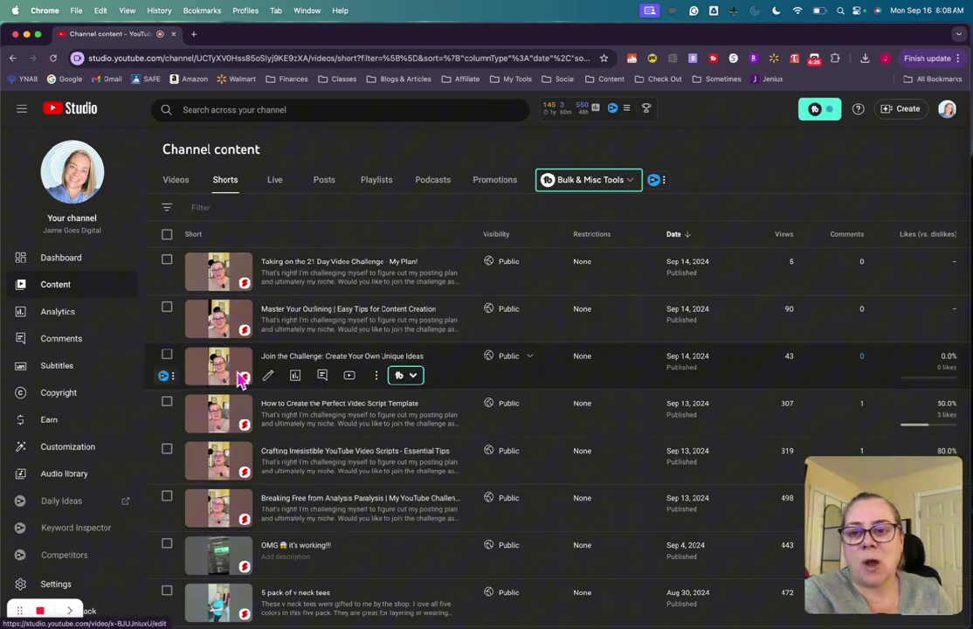
{"action": "left_click", "coordinate": [185, 189]}
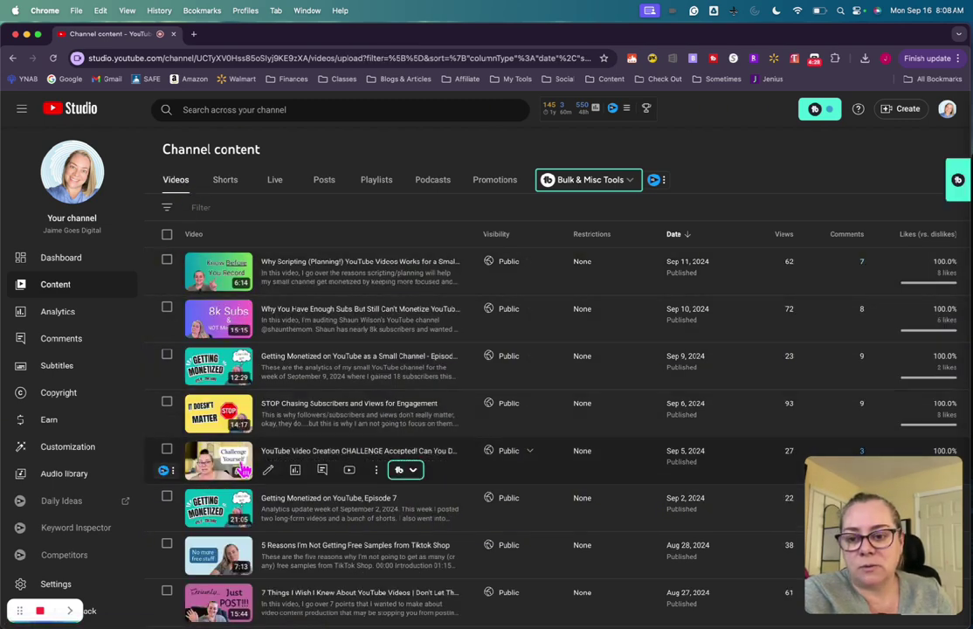
{"action": "left_click", "coordinate": [223, 188]}
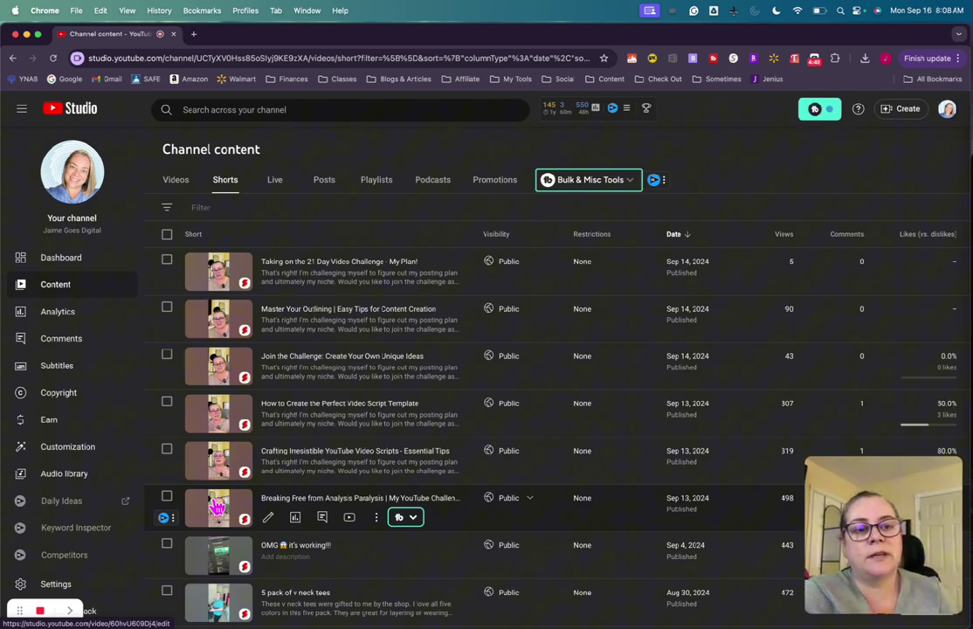
{"action": "scroll", "coordinate": [873, 428], "scroll_direction": "down", "scroll_amount": 2}
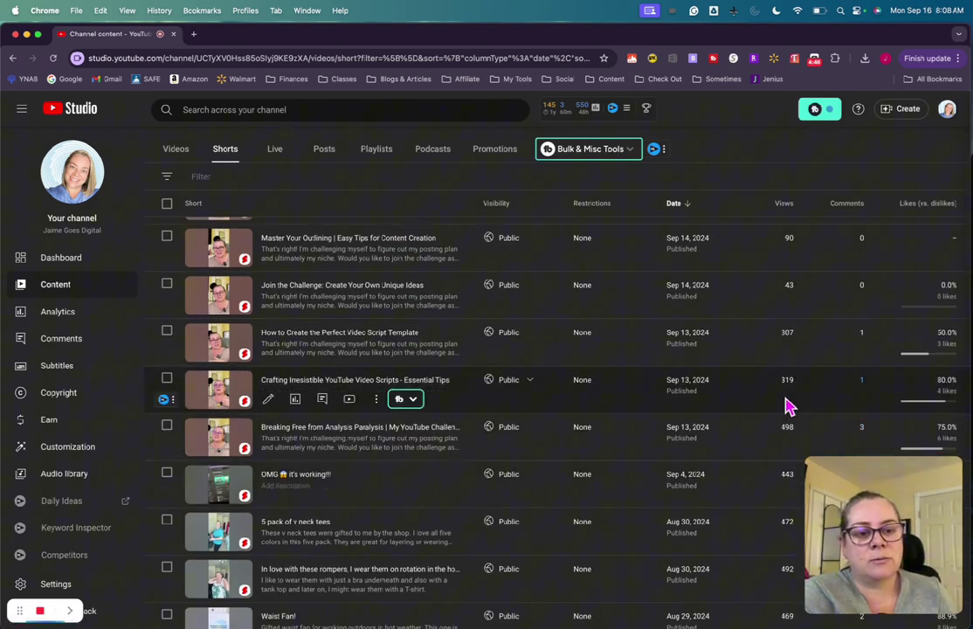
{"action": "scroll", "coordinate": [789, 292], "scroll_direction": "up", "scroll_amount": 2}
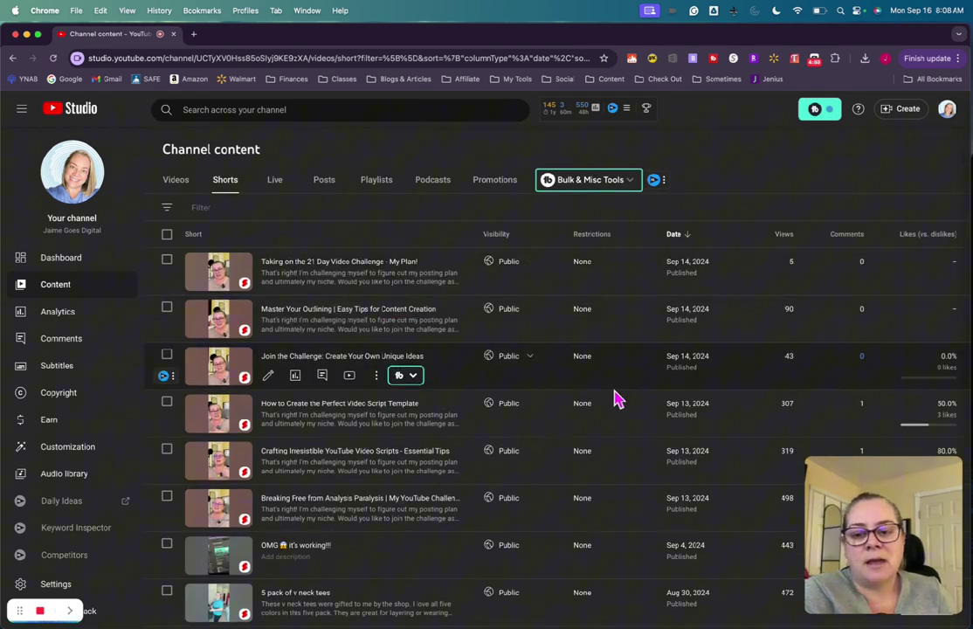
- Open the analytics of the long-form video "YouTube Video Creation CHALLENGE Accepted!" and look over its overview
{"action": "left_click", "coordinate": [179, 181]}
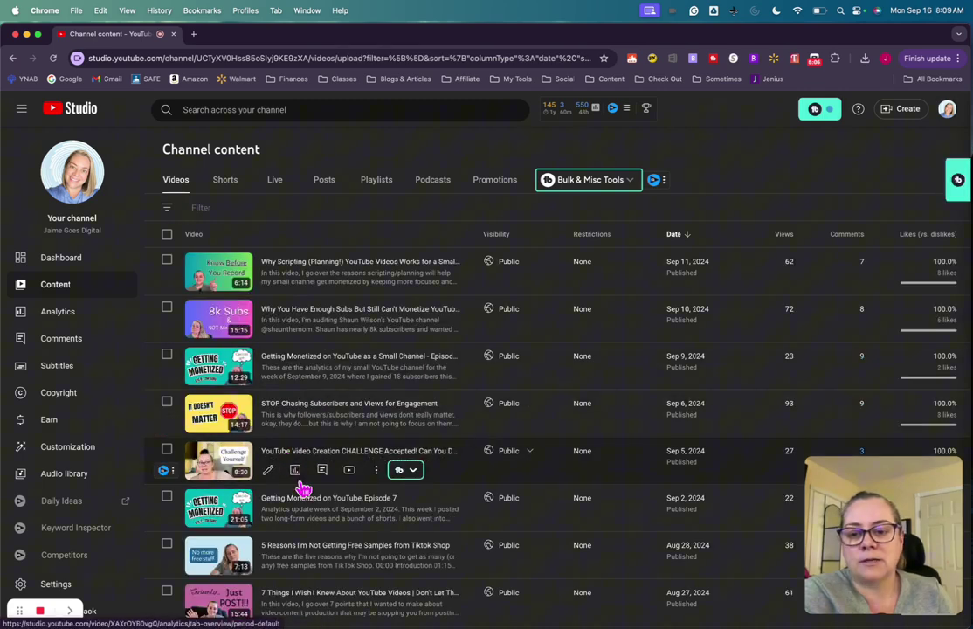
{"action": "left_click", "coordinate": [297, 472]}
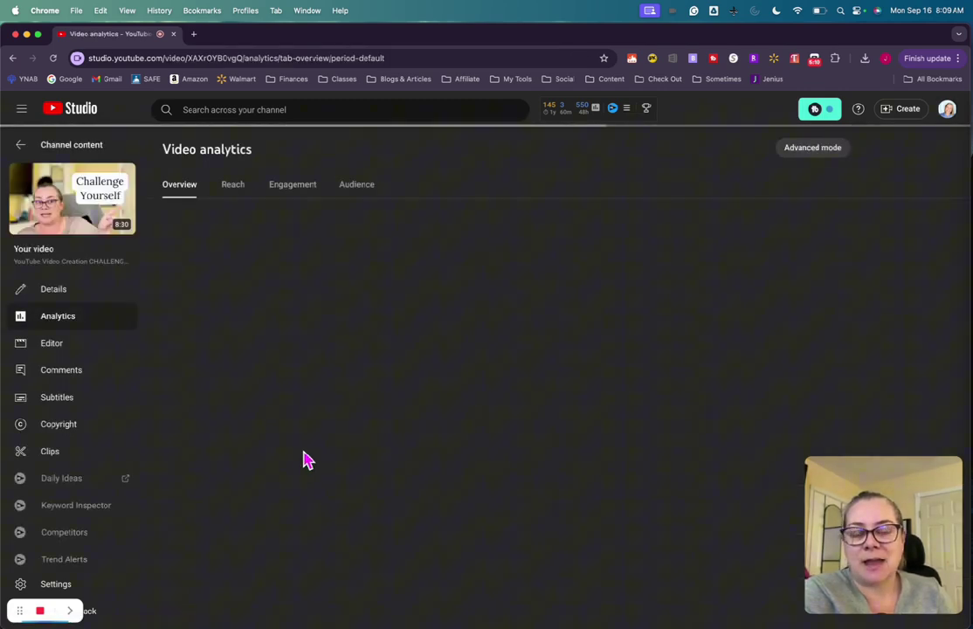
{"action": "scroll", "coordinate": [305, 460], "scroll_direction": "down", "scroll_amount": 2}
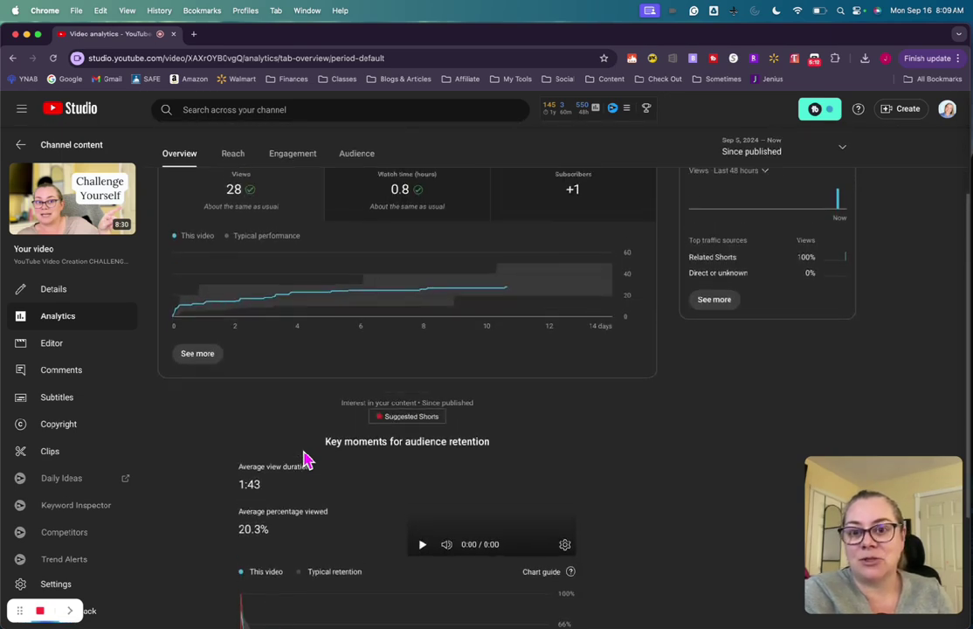
{"action": "scroll", "coordinate": [314, 437], "scroll_direction": "up", "scroll_amount": 2}
- Examine the challenge video's reach and its detailed traffic source report, and return to the channel content list
{"action": "left_click", "coordinate": [239, 194]}
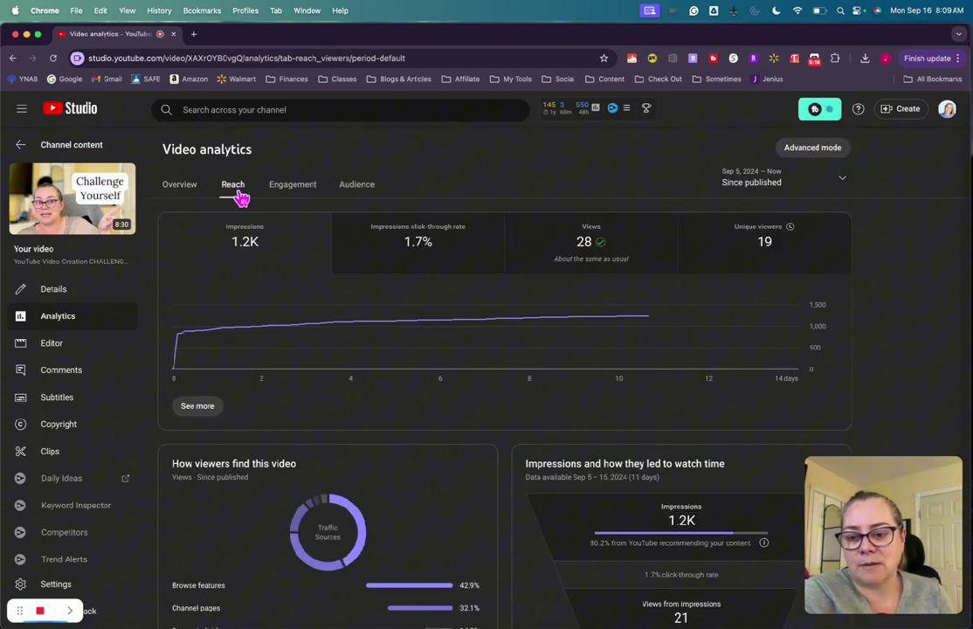
{"action": "scroll", "coordinate": [563, 434], "scroll_direction": "down", "scroll_amount": 3}
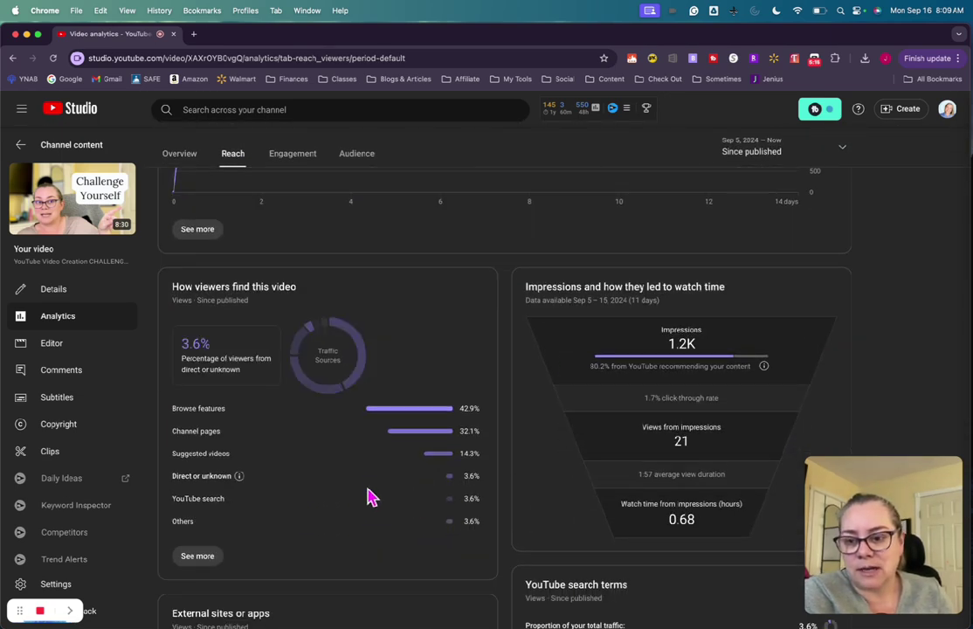
{"action": "left_click", "coordinate": [198, 559]}
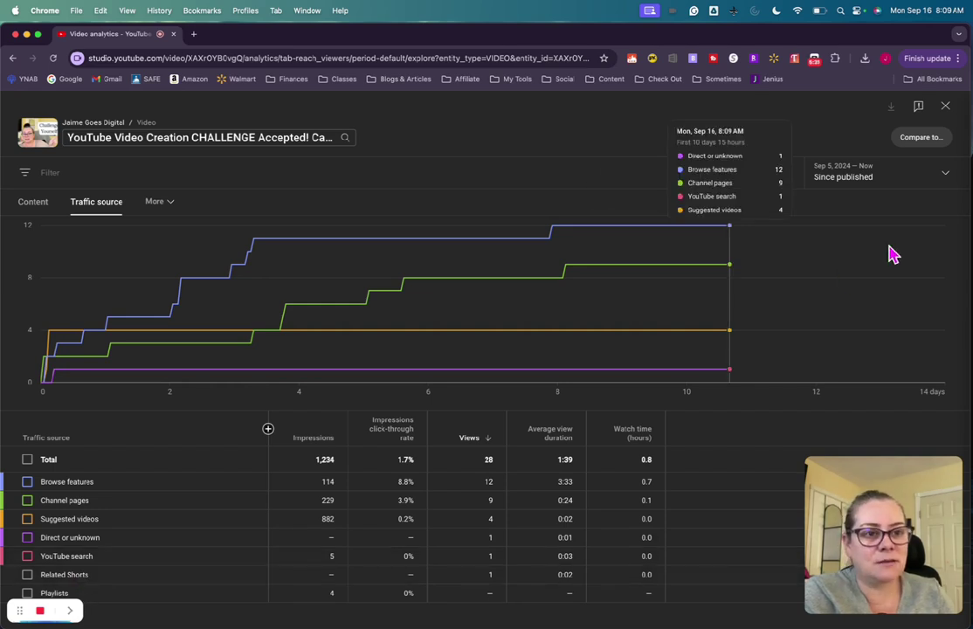
{"action": "key", "text": "Escape"}
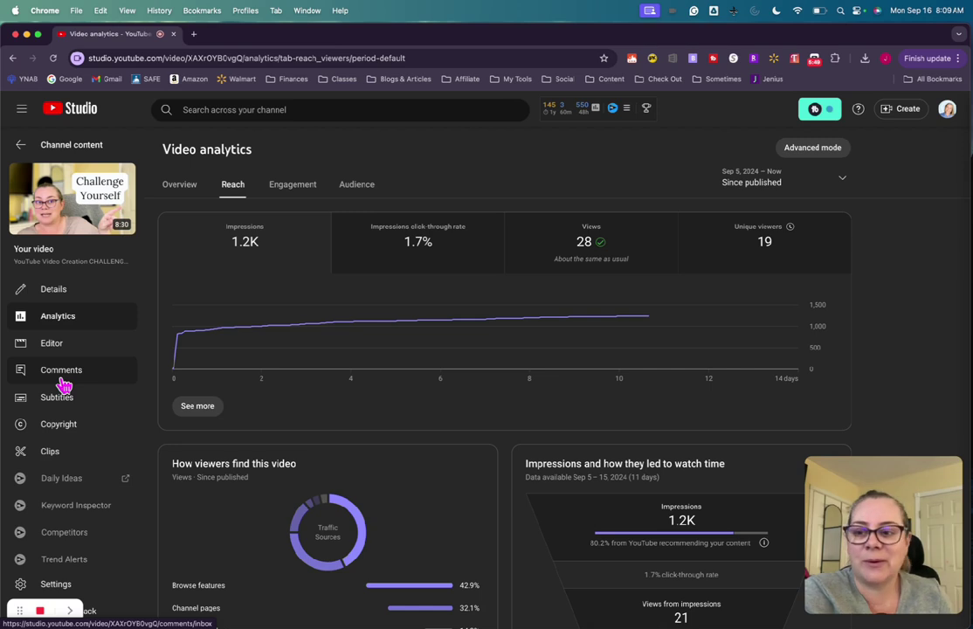
{"action": "left_click", "coordinate": [30, 149]}
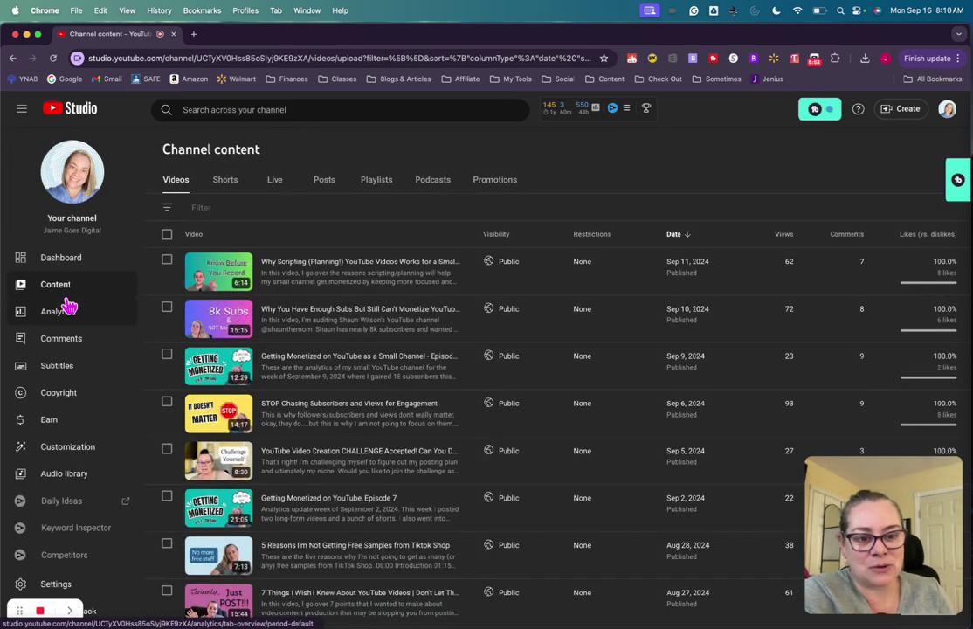